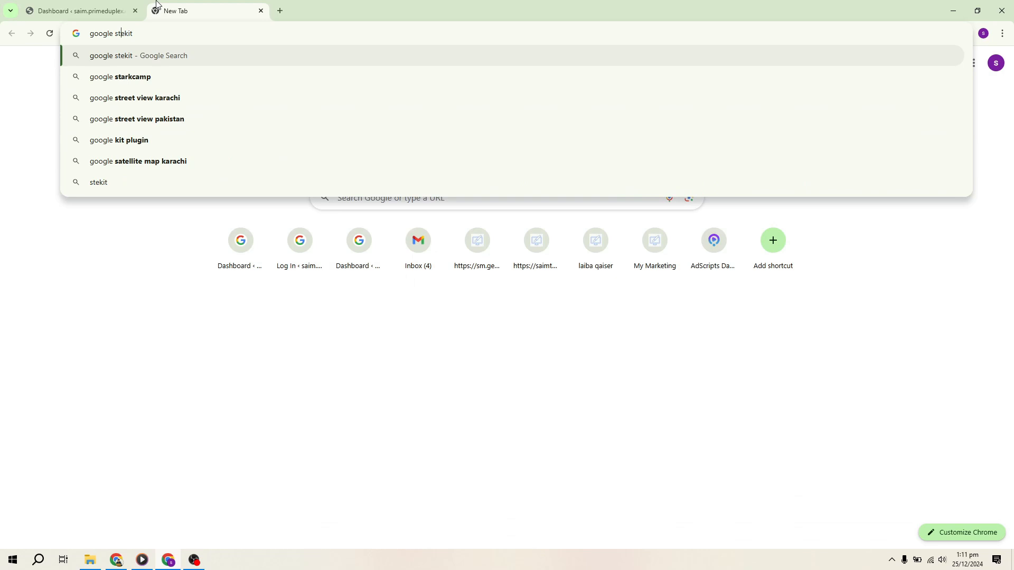
Step: Search the web for "google sitekit" and view the official Site Kit by Google website, accepting its cookie notice
type("i")
key("Right")
key("Right")
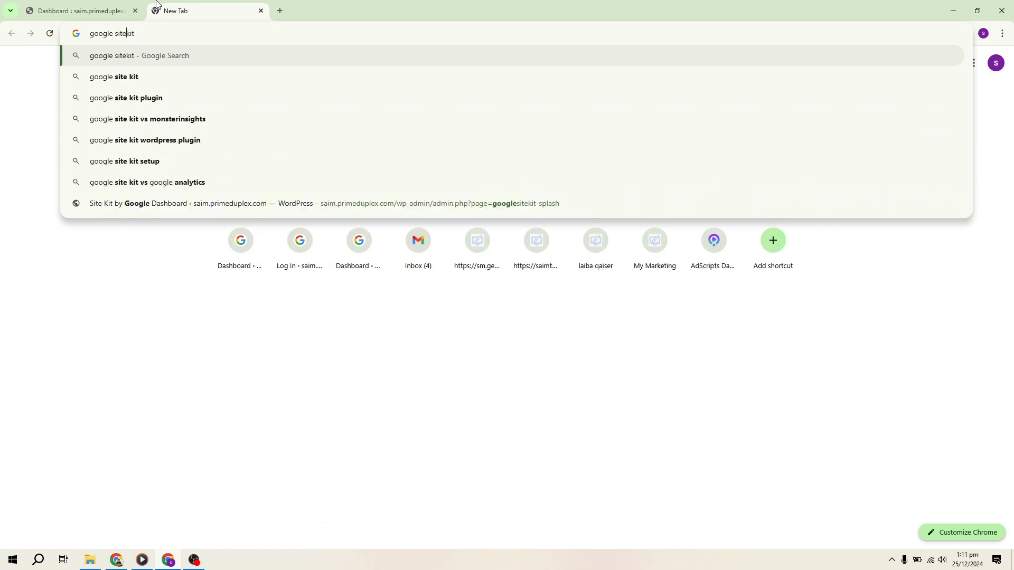
key("Return")
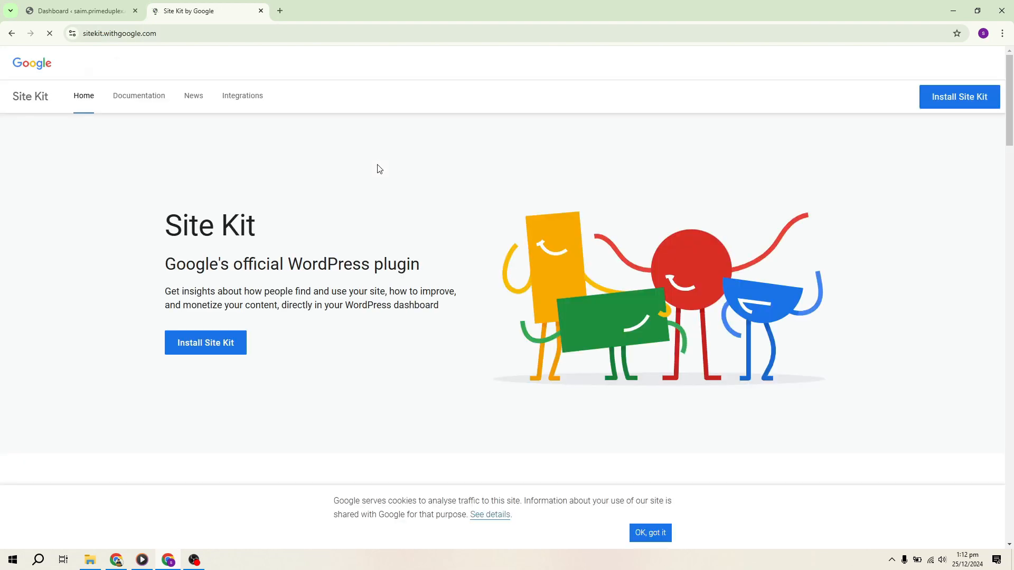
scroll(380, 168, "down", 1)
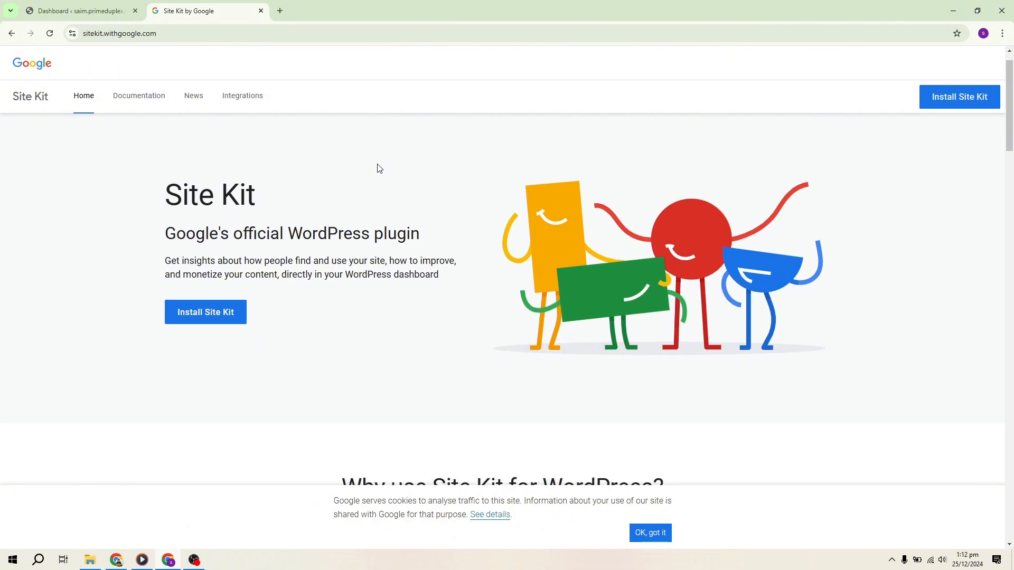
scroll(380, 168, "down", 6)
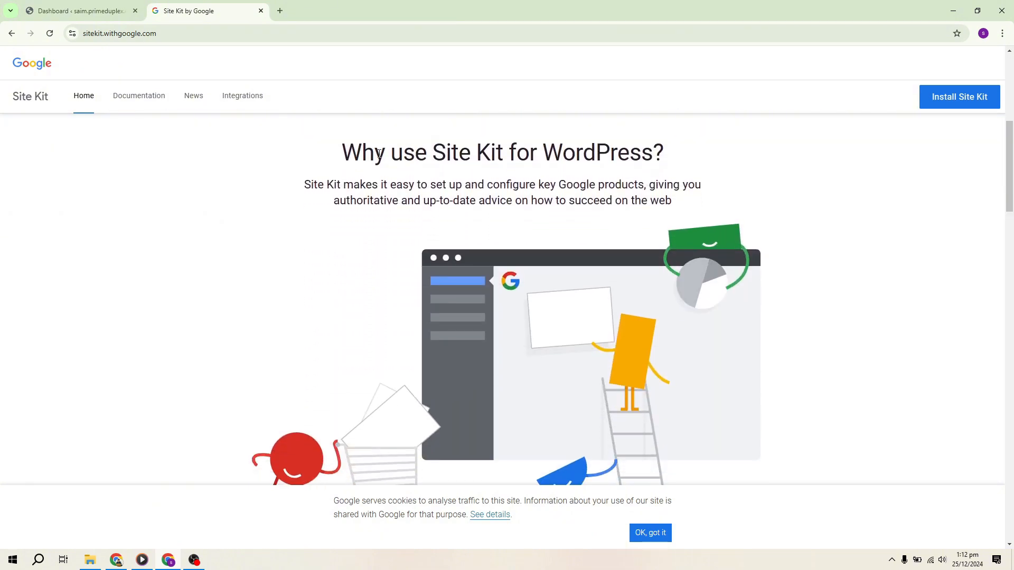
left_click(655, 533)
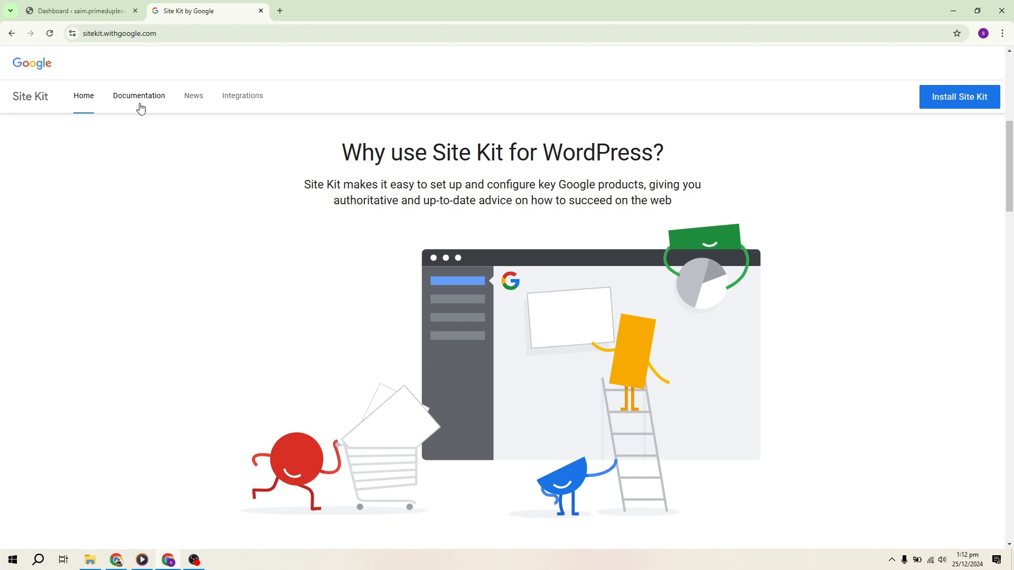
Step: Return to the WordPress admin dashboard of saim.primeduplex.com and open the page for adding a new plugin
left_click(92, 11)
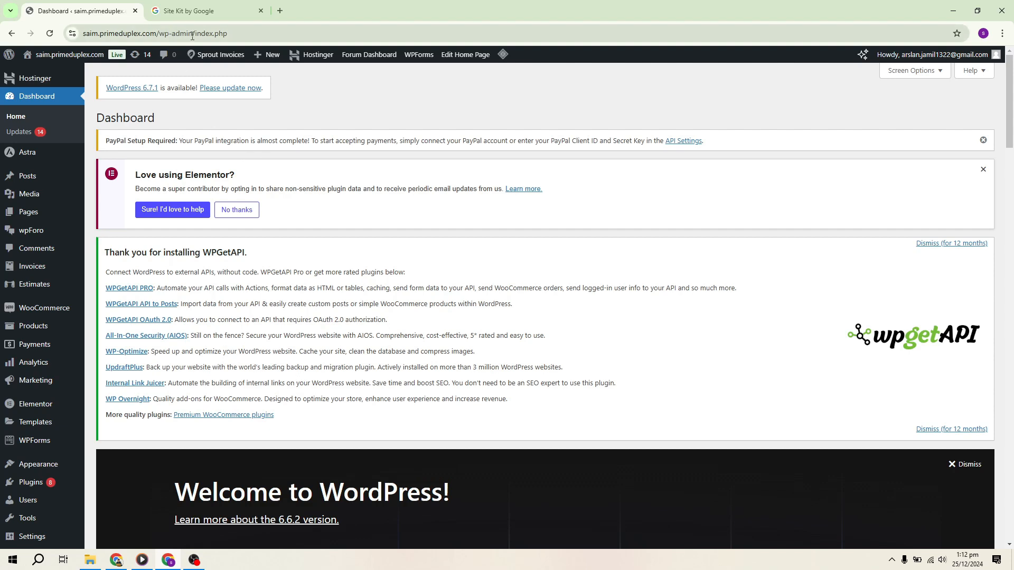
left_click_drag(192, 34, 159, 38)
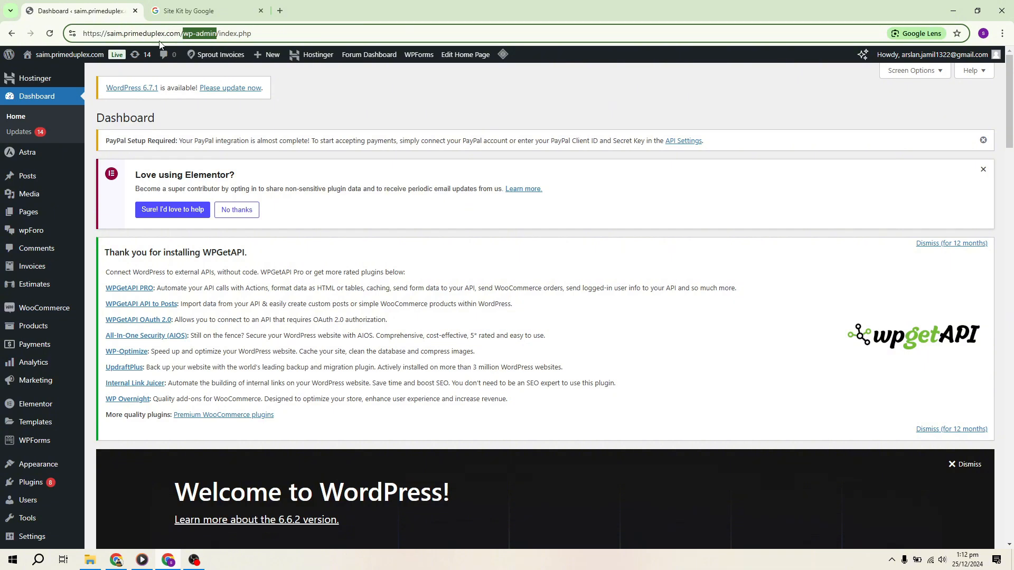
left_click(318, 217)
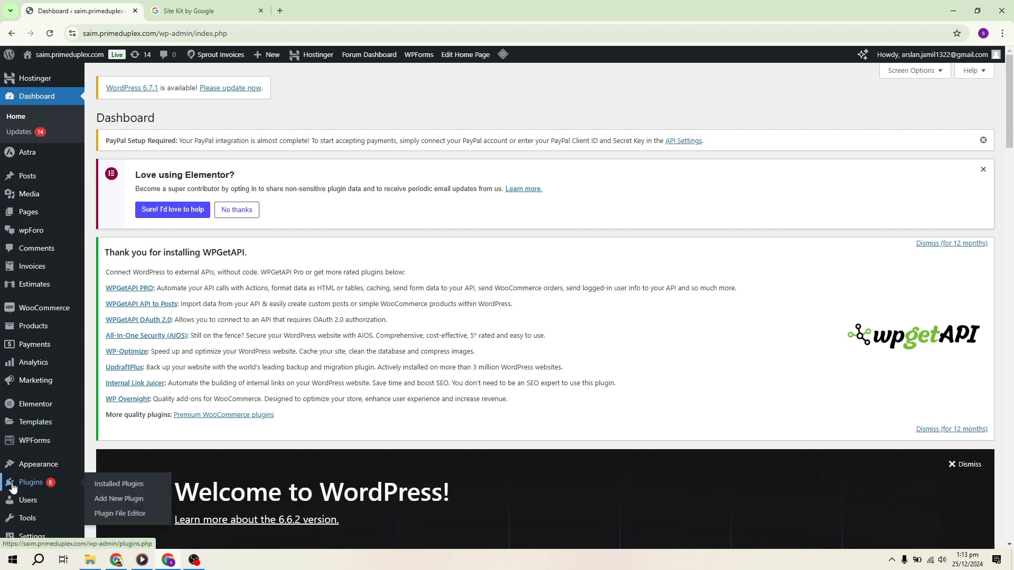
scroll(53, 478, "down", 1)
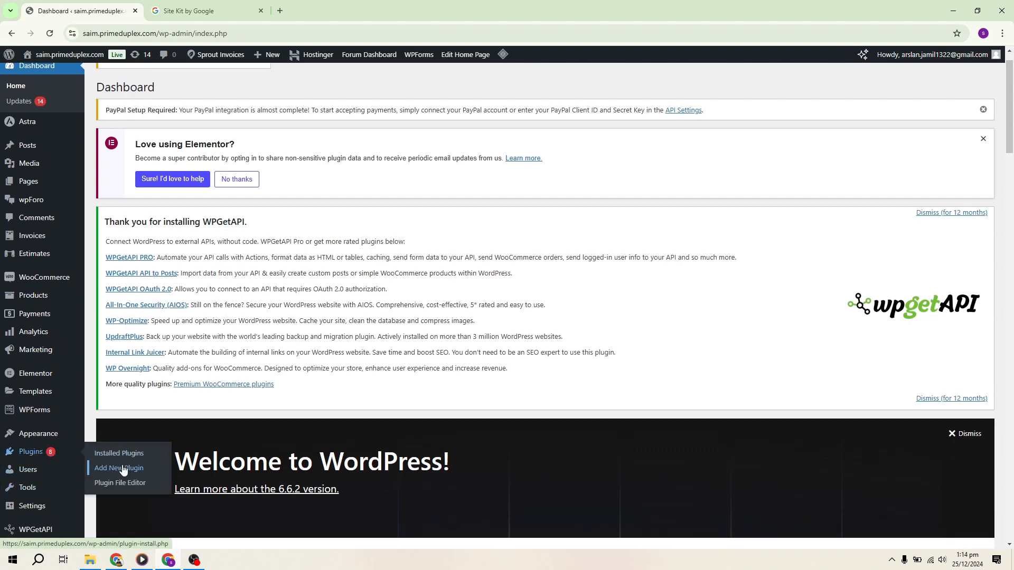
left_click(125, 466)
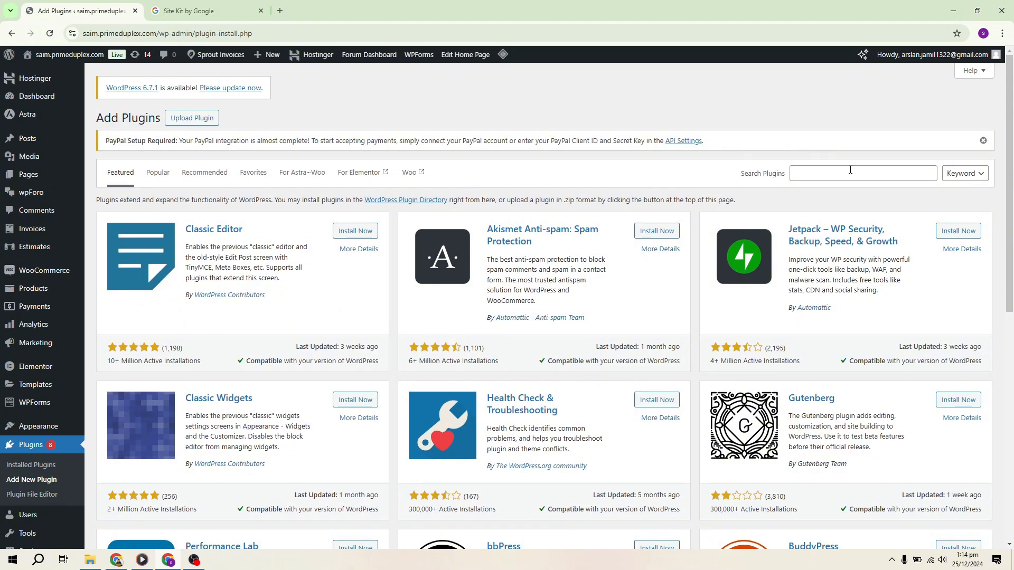
Step: Search the WordPress plugin directory for "site kit"
left_click(832, 180)
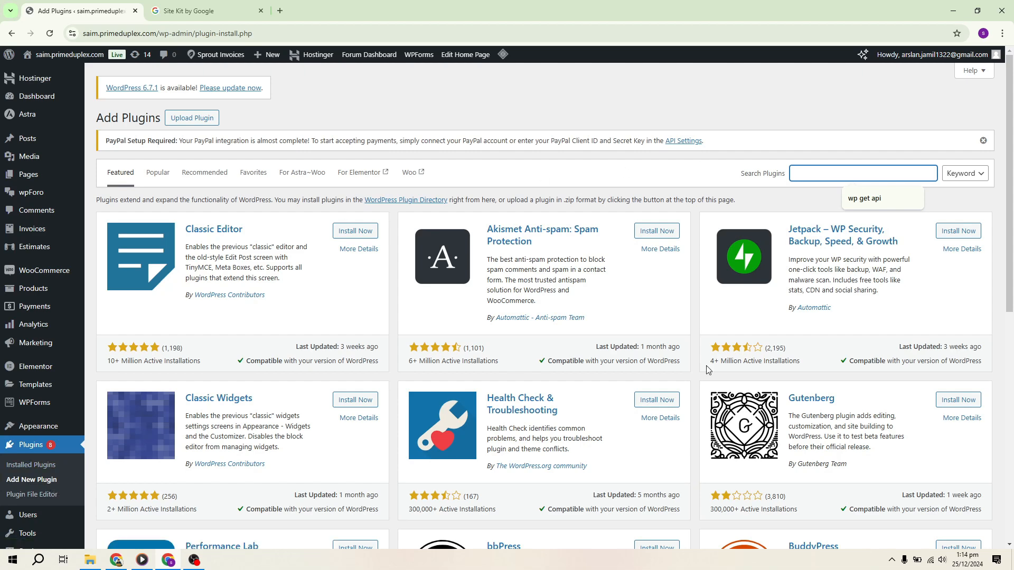
scroll(706, 366, "down", 8)
scroll(707, 370, "up", 8)
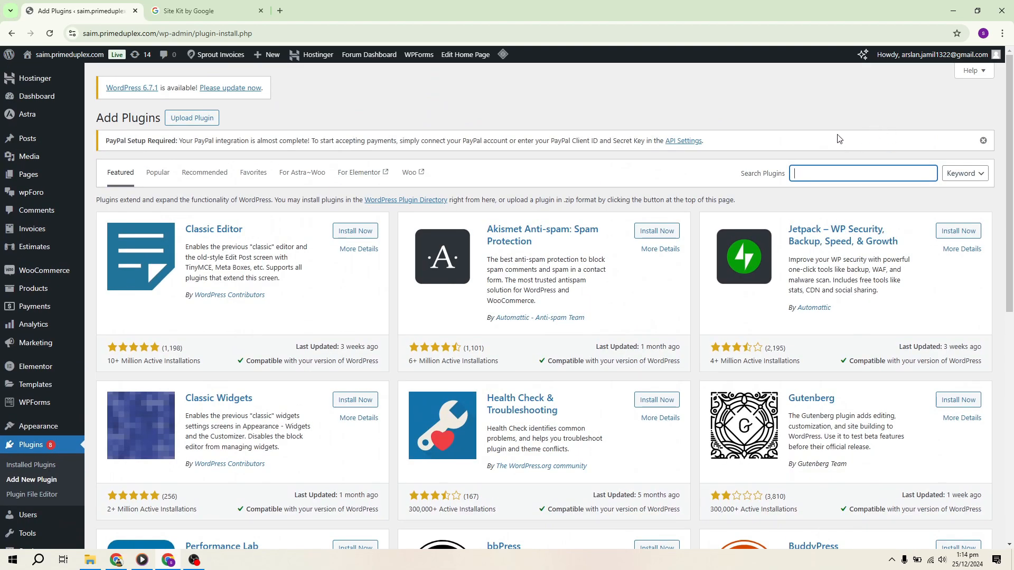
left_click(820, 170)
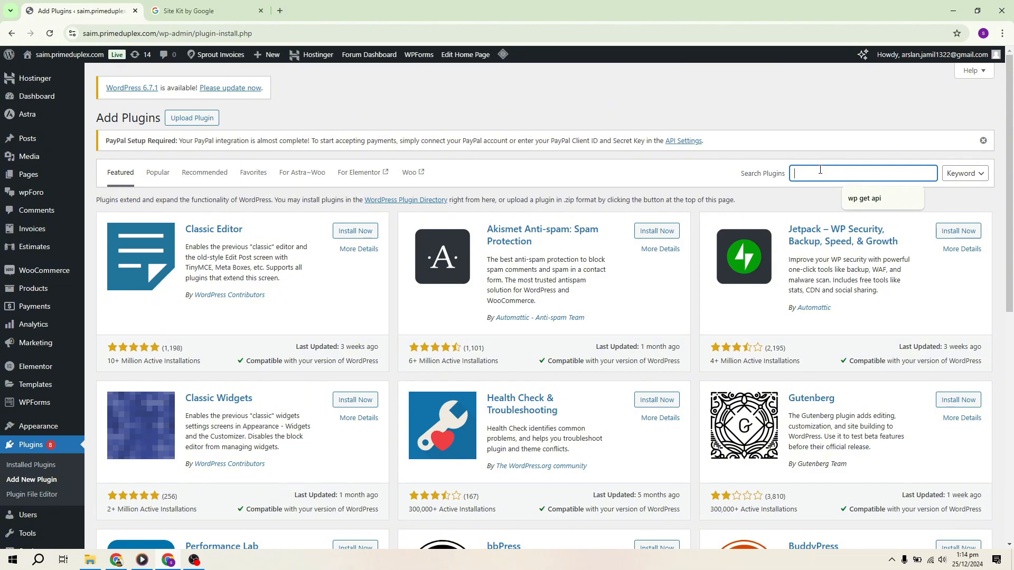
type("site")
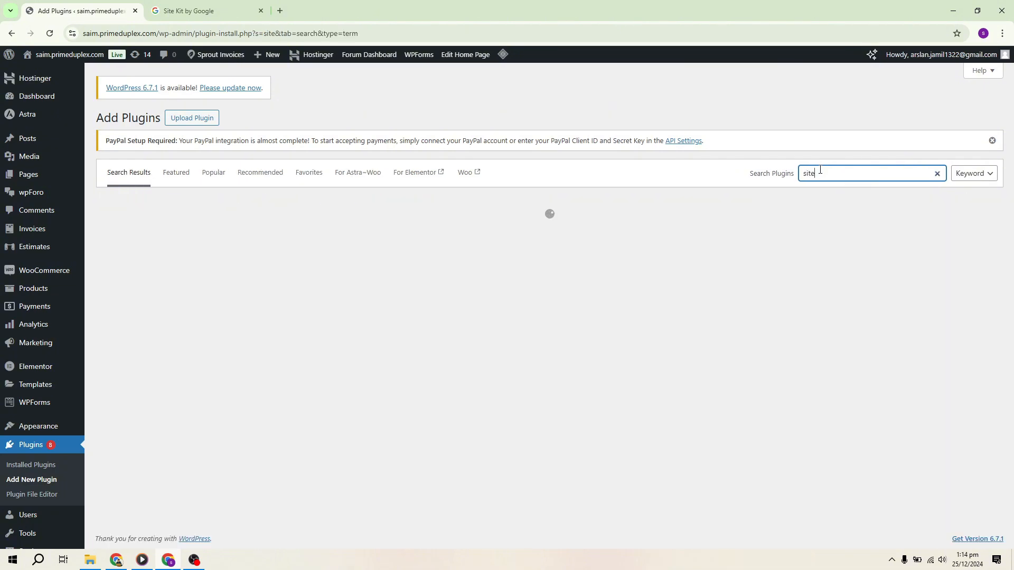
type(" kit")
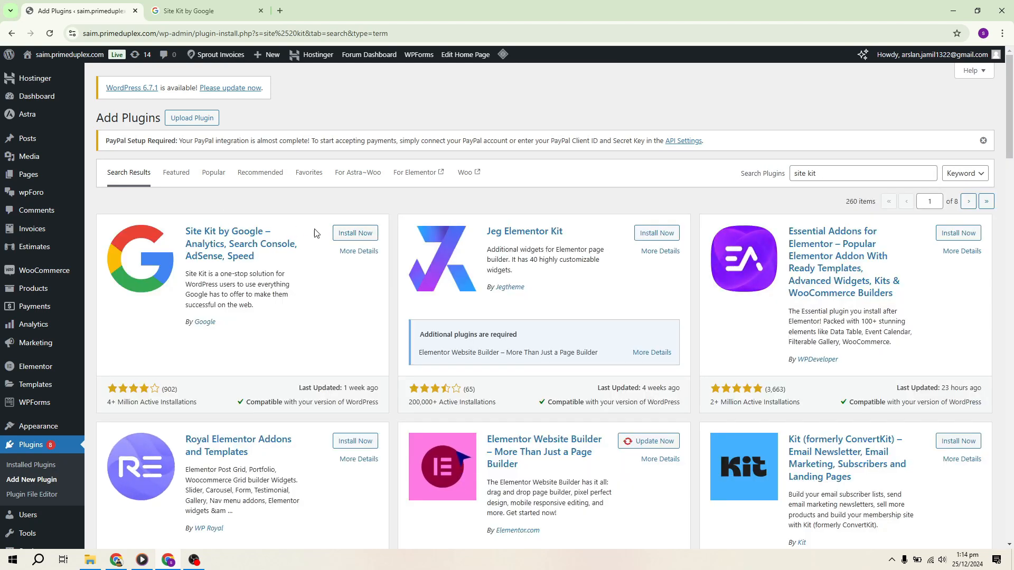
Step: Install and activate the Site Kit by Google plugin
left_click(355, 233)
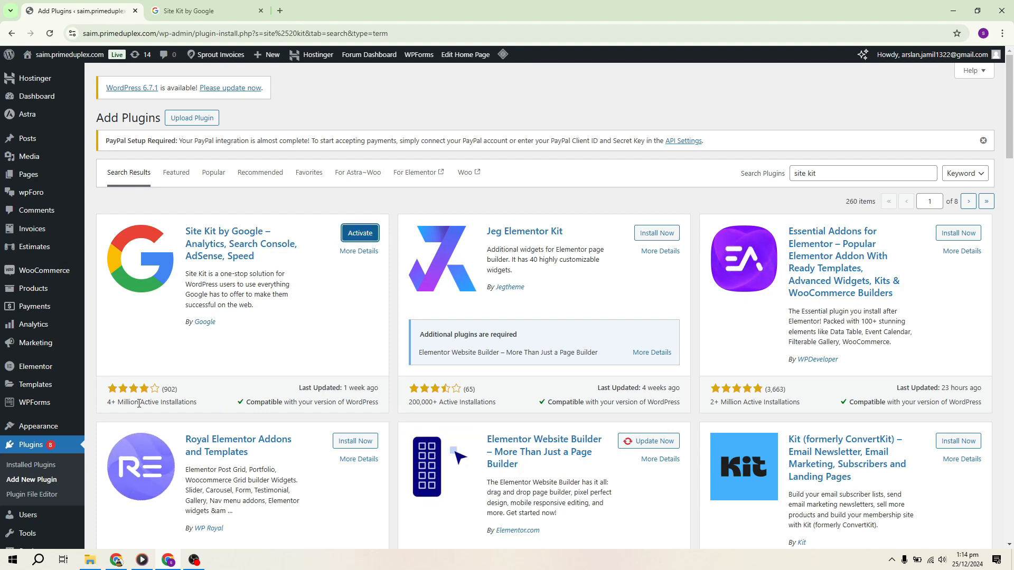
left_click(360, 233)
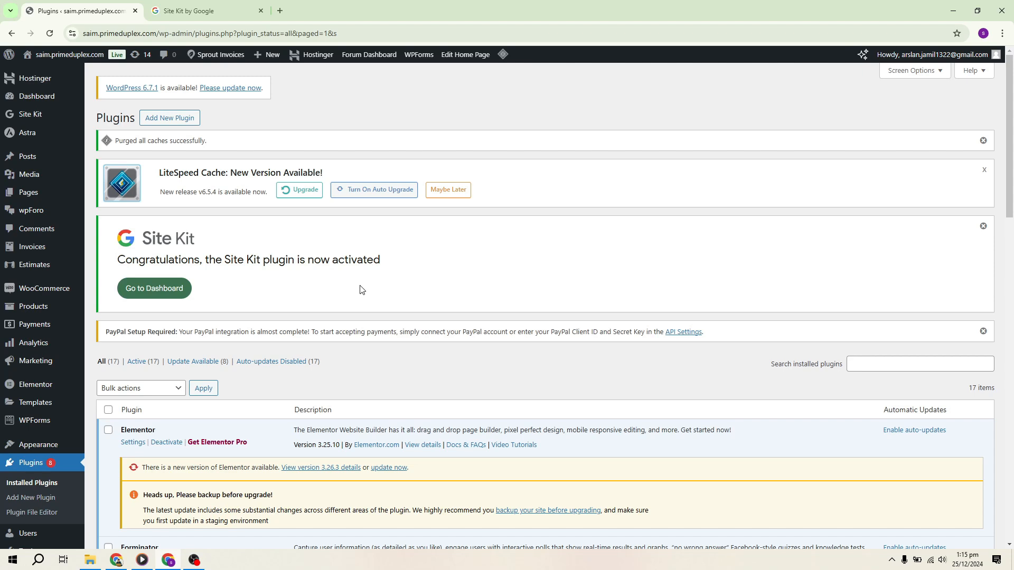
triple_click(144, 257)
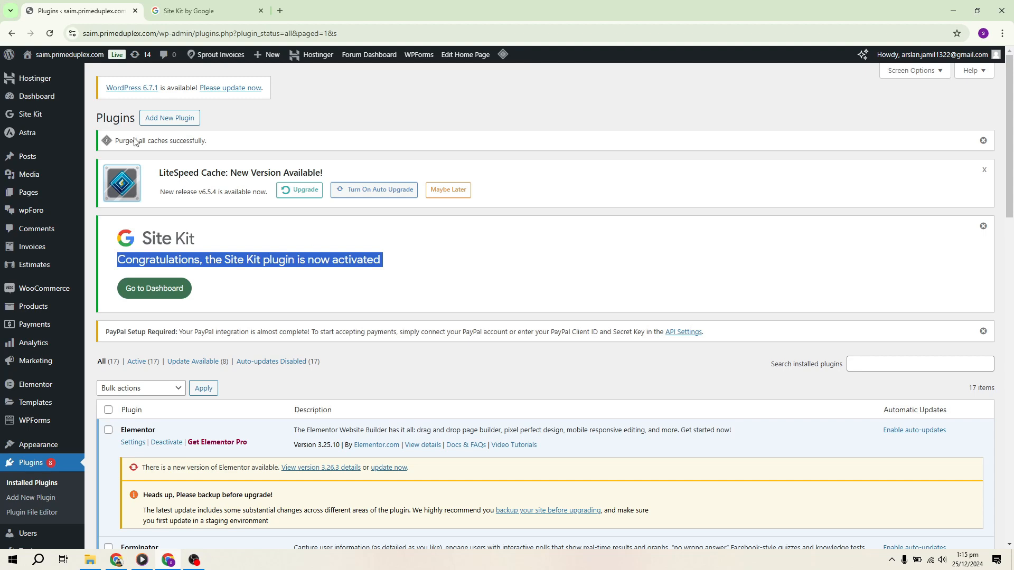
Step: Connect Site Kit to the listed Google account, allowing the requested access, and complete the site verification and Search Console setup stages
mouse_move(42, 125)
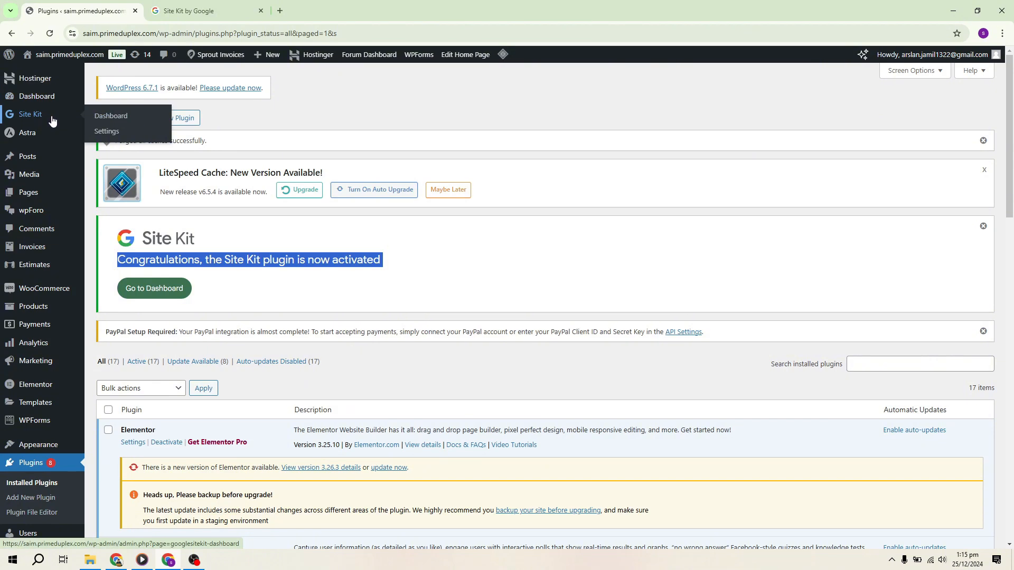
left_click(98, 117)
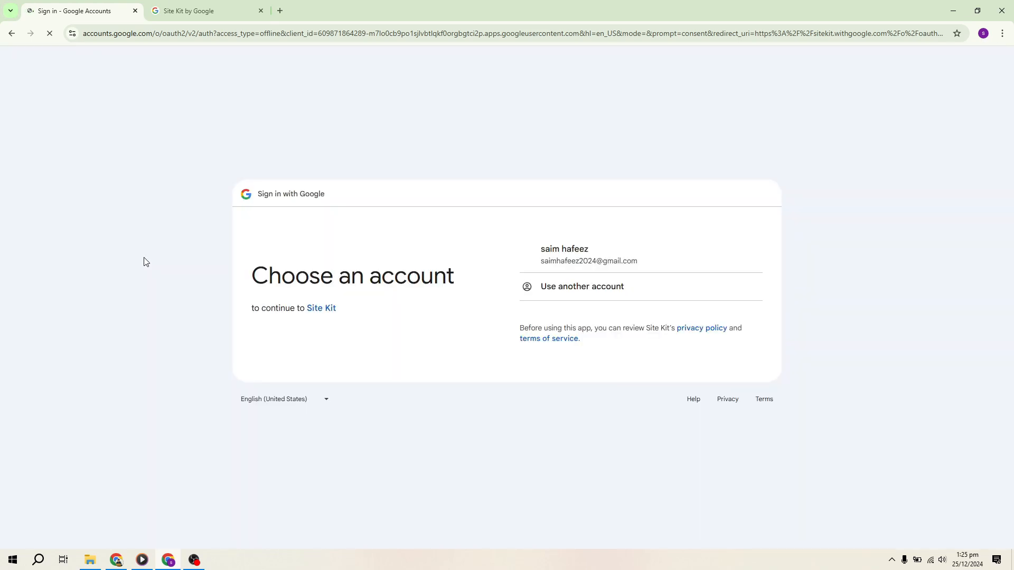
left_click(607, 251)
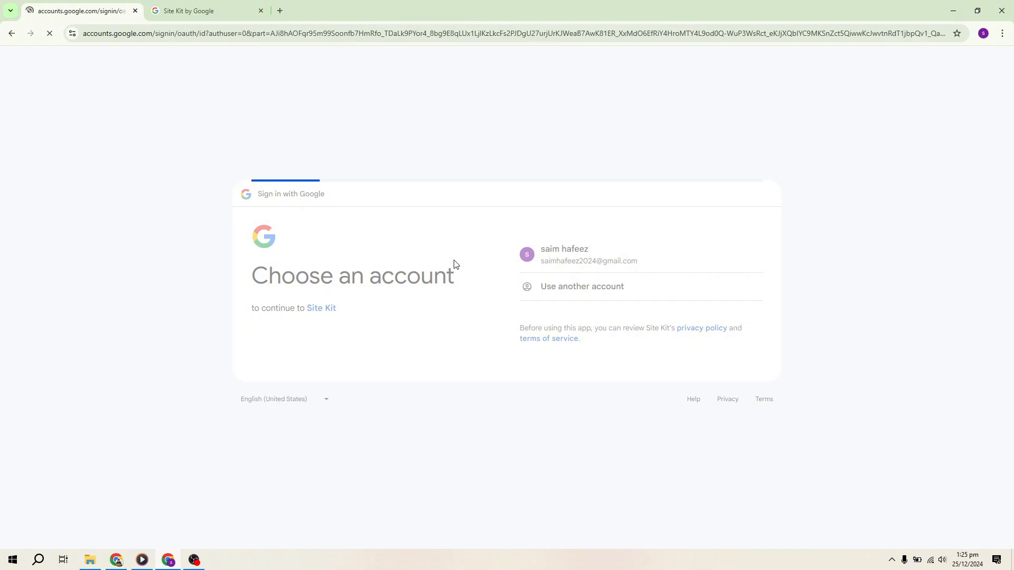
left_click(757, 363)
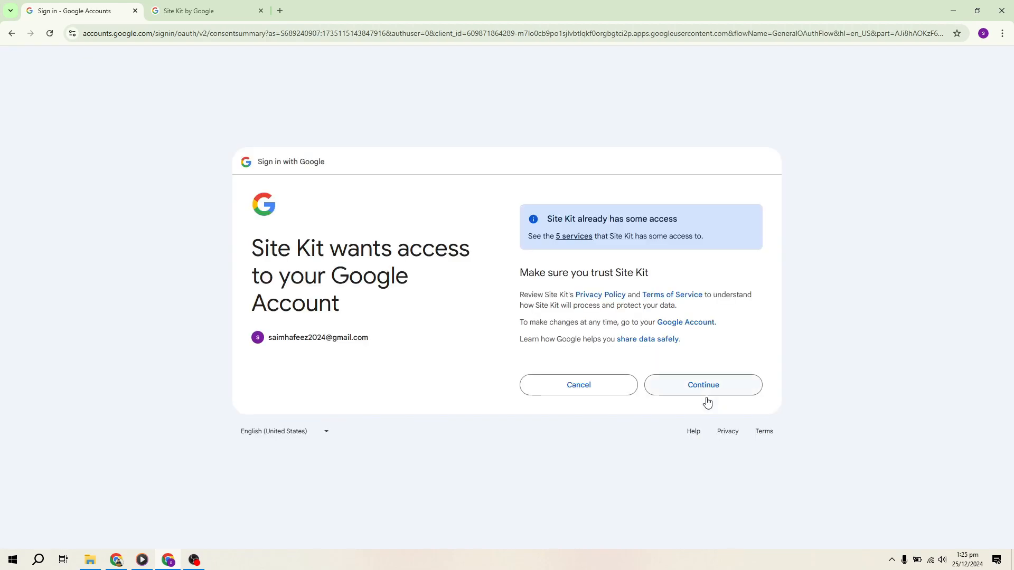
left_click(735, 391)
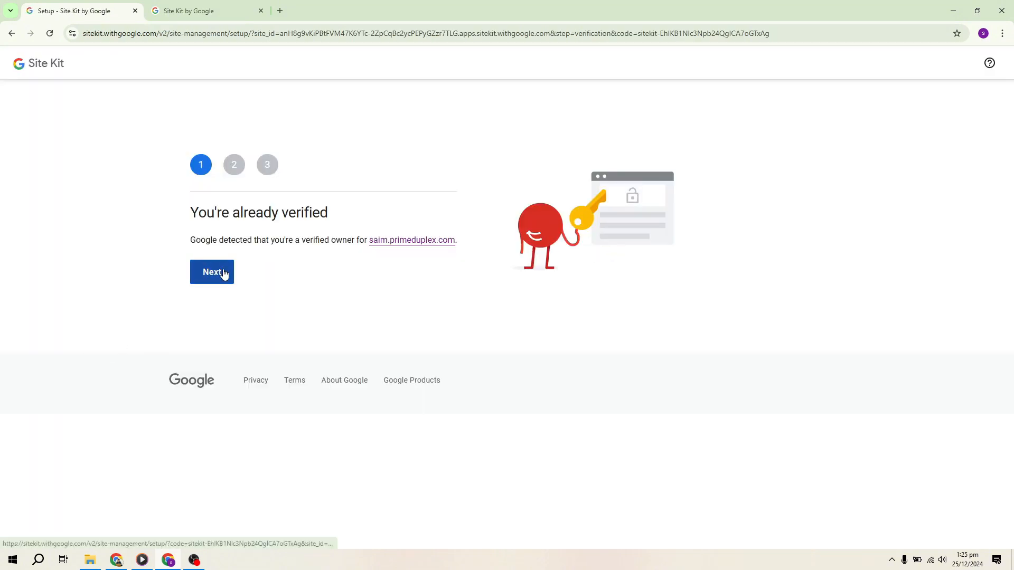
left_click(223, 273)
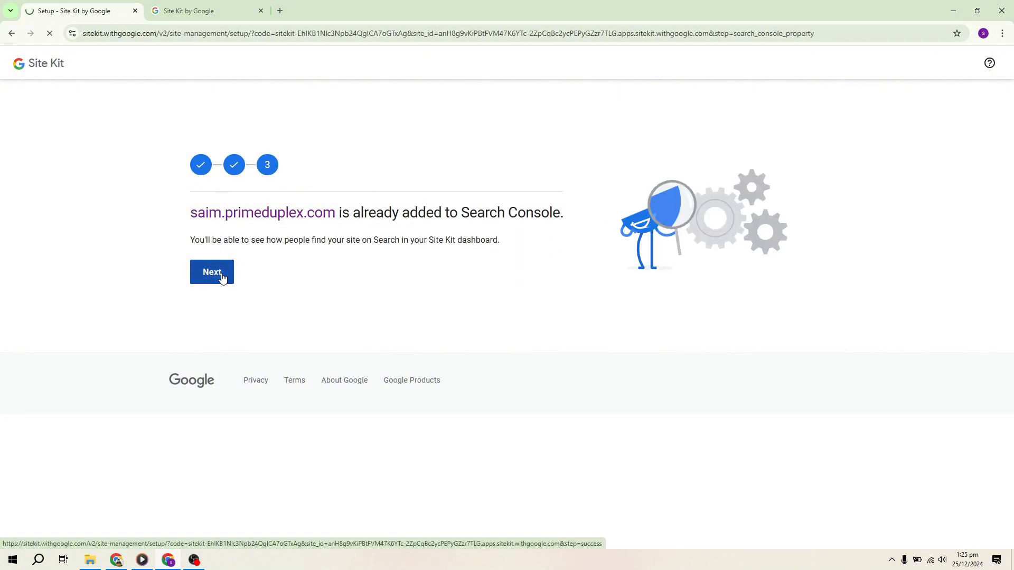
left_click(222, 278)
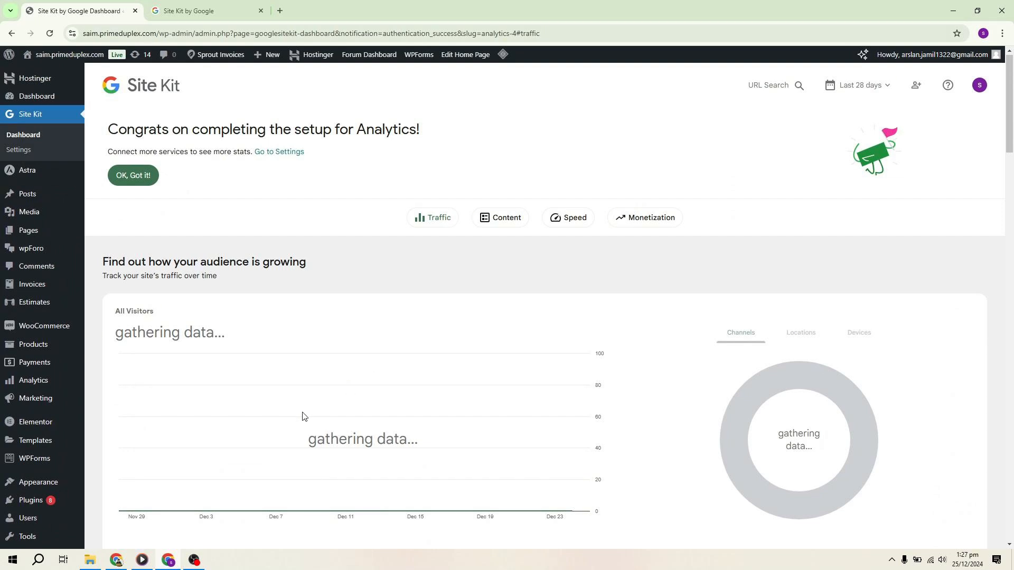
Step: Review the Site Kit dashboard's traffic, search, content, speed and monetization sections
left_click(205, 559)
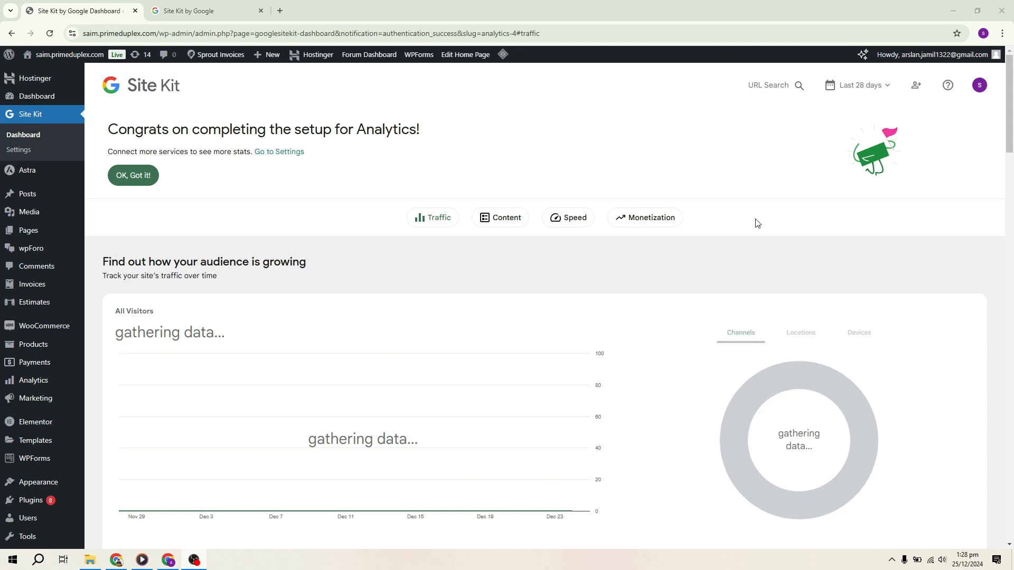
left_click(744, 120)
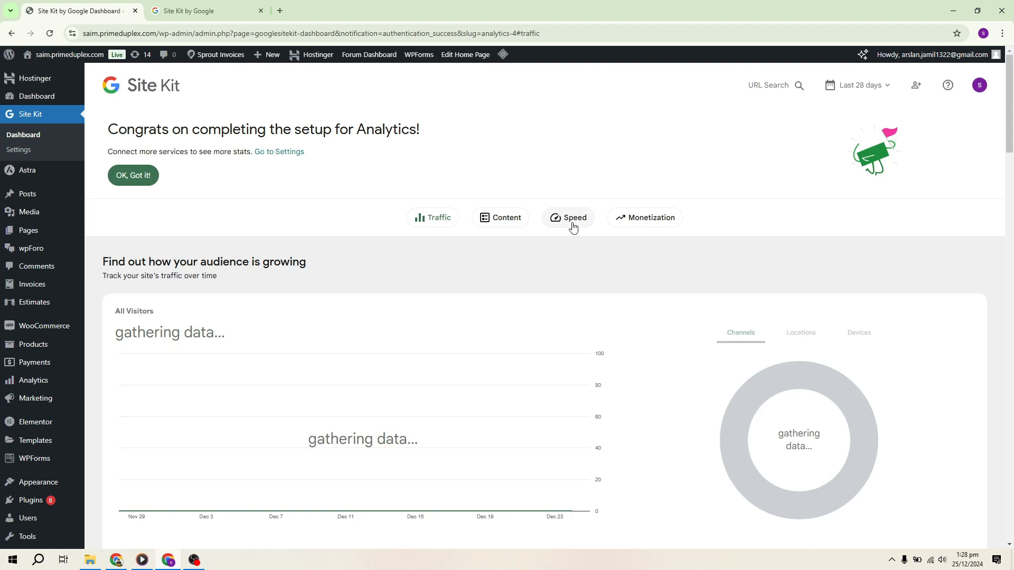
scroll(440, 317, "down", 5)
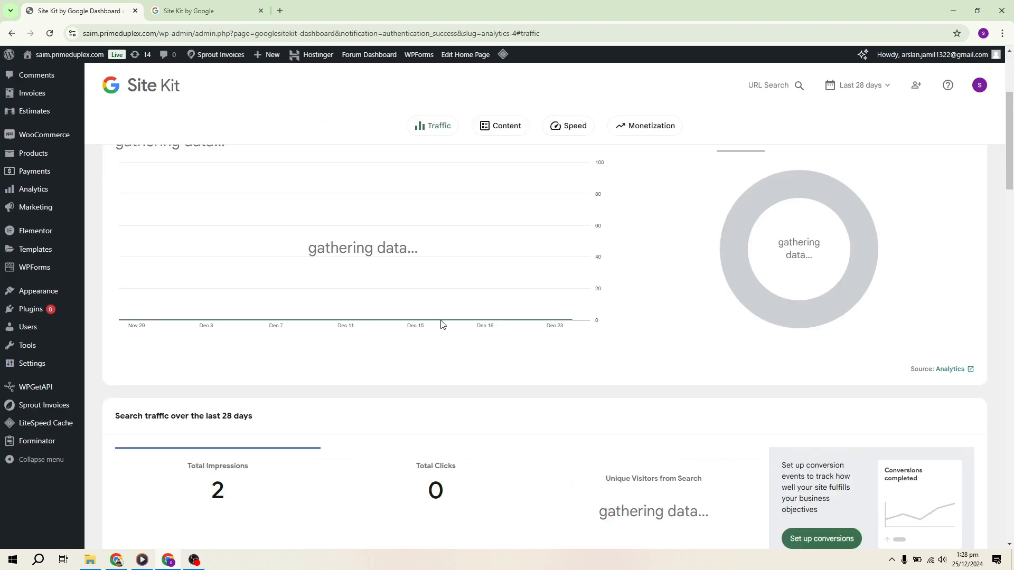
scroll(439, 299, "down", 4)
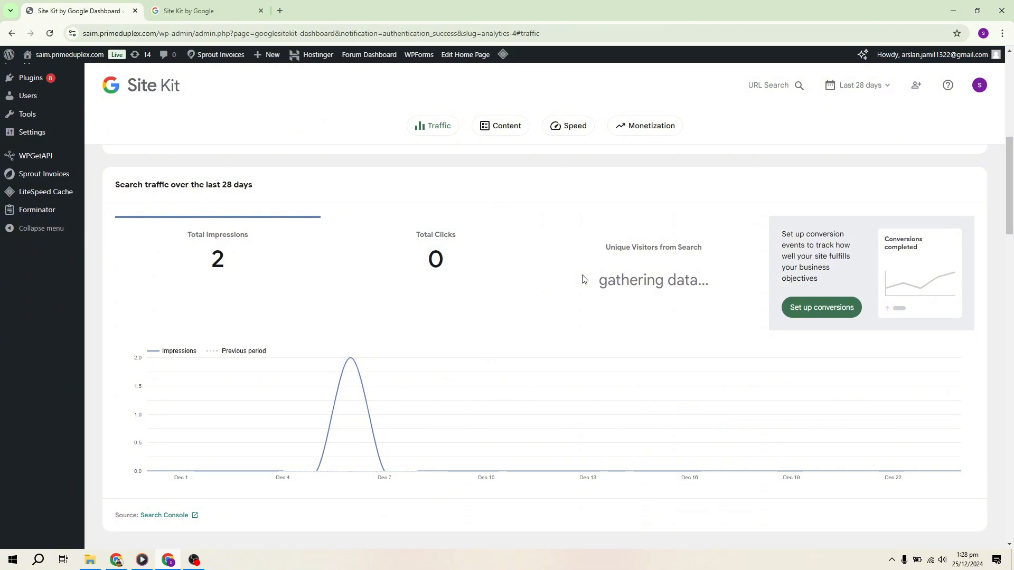
scroll(583, 284, "down", 3)
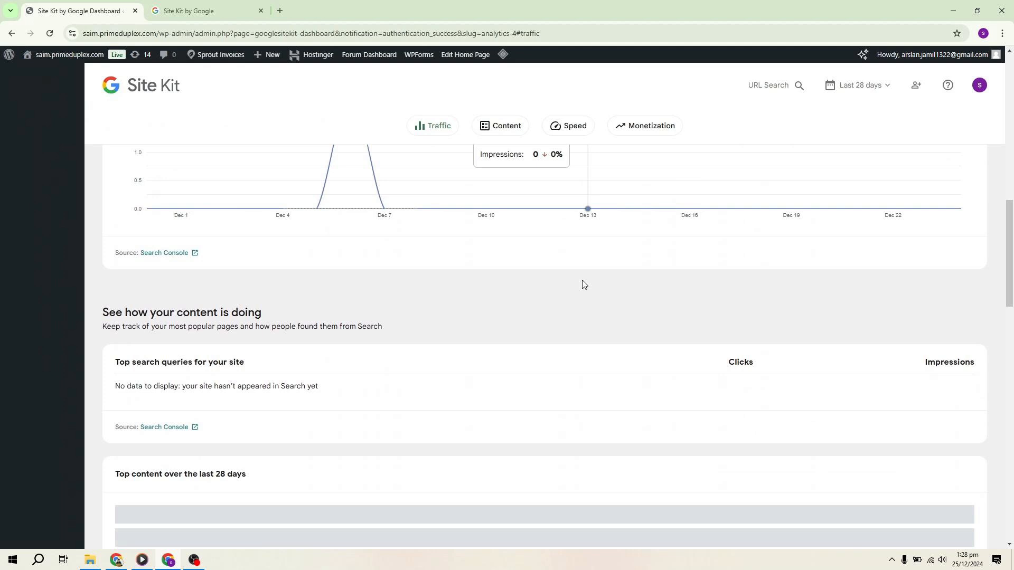
scroll(367, 305, "down", 4)
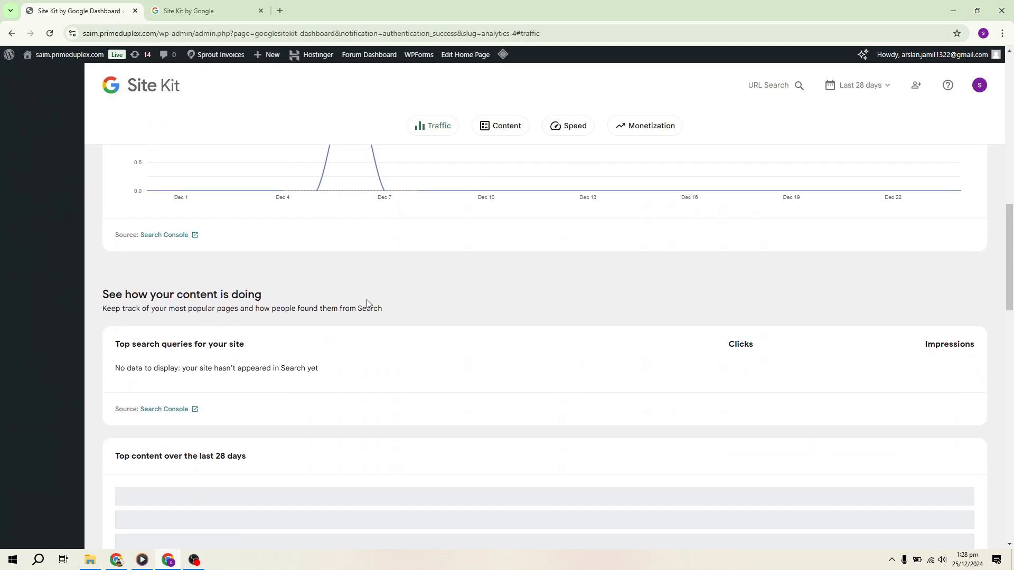
scroll(354, 295, "up", 2)
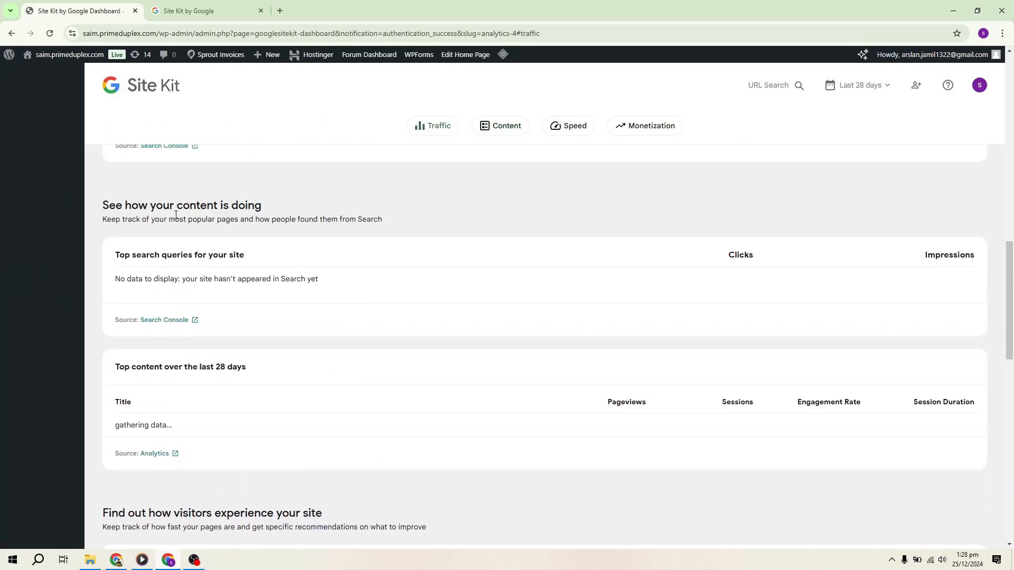
scroll(335, 269, "down", 6)
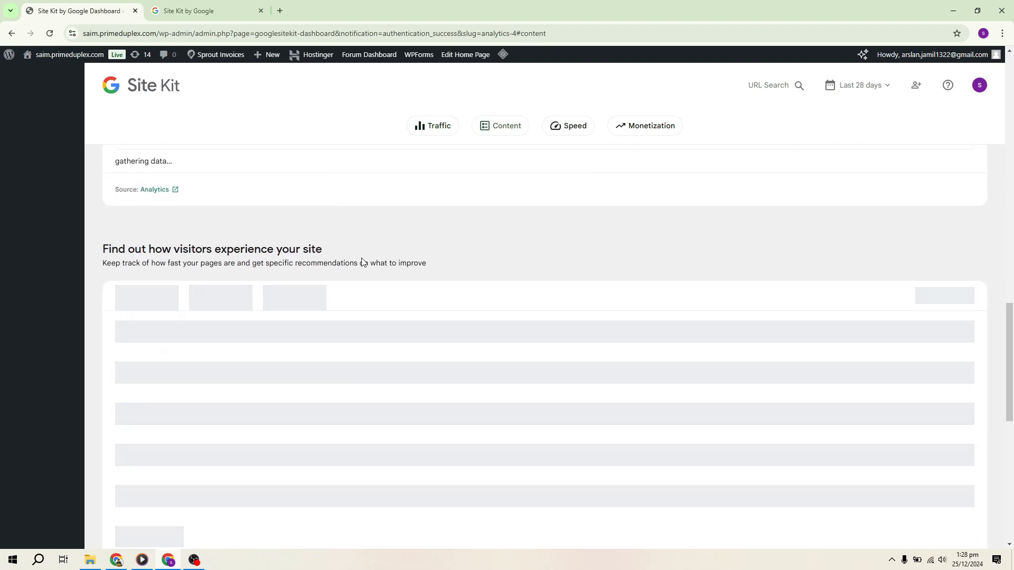
scroll(363, 260, "down", 8)
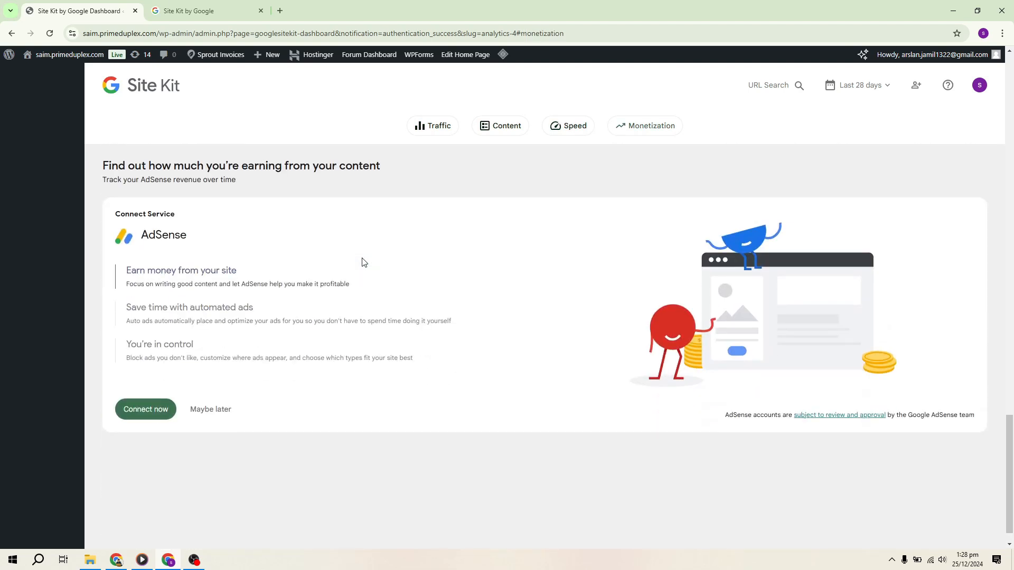
scroll(363, 260, "up", 7)
scroll(339, 272, "up", 7)
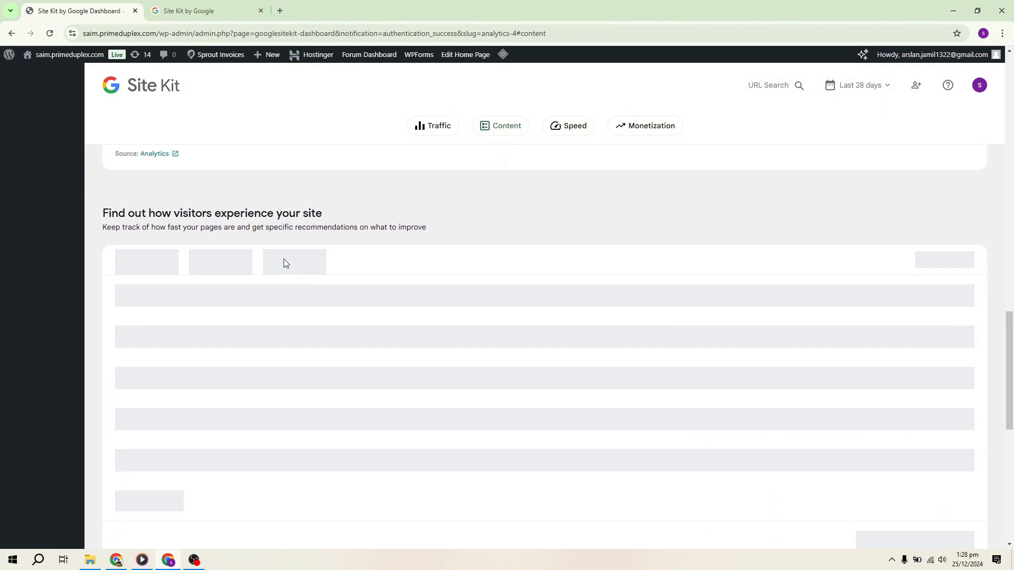
Step: Review the search traffic section's impressions, clicks and visitors over the last 28 days
scroll(237, 400, "up", 3)
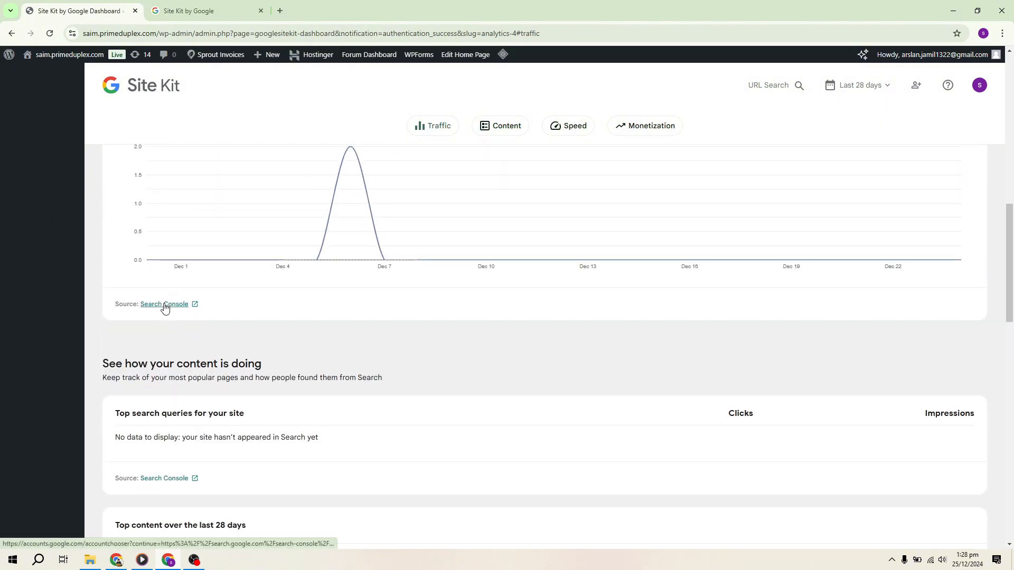
scroll(165, 308, "up", 2)
scroll(165, 308, "up", 1)
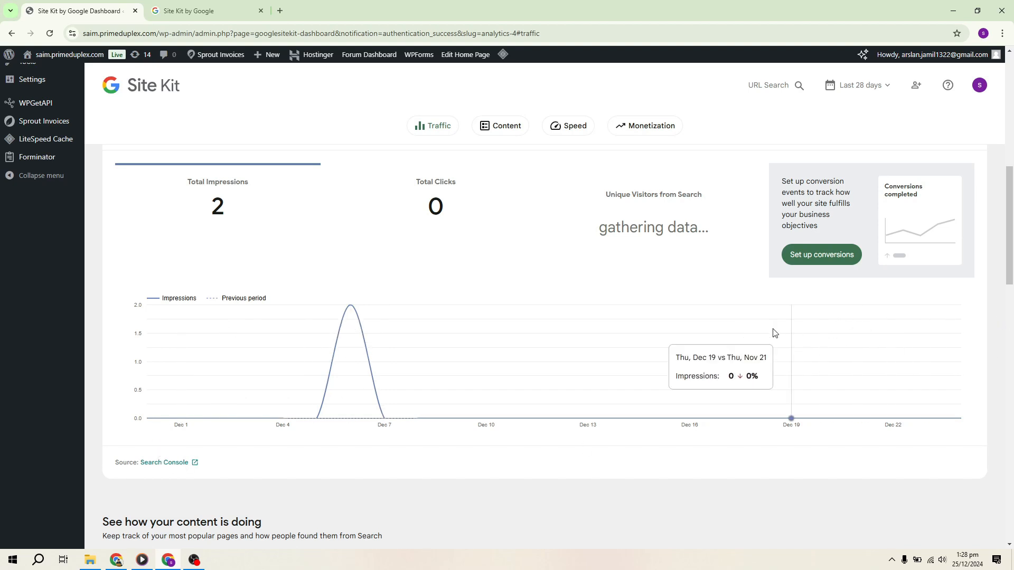
Step: Compare the How to improve speed recommendations for desktop and mobile
scroll(249, 234, "down", 12)
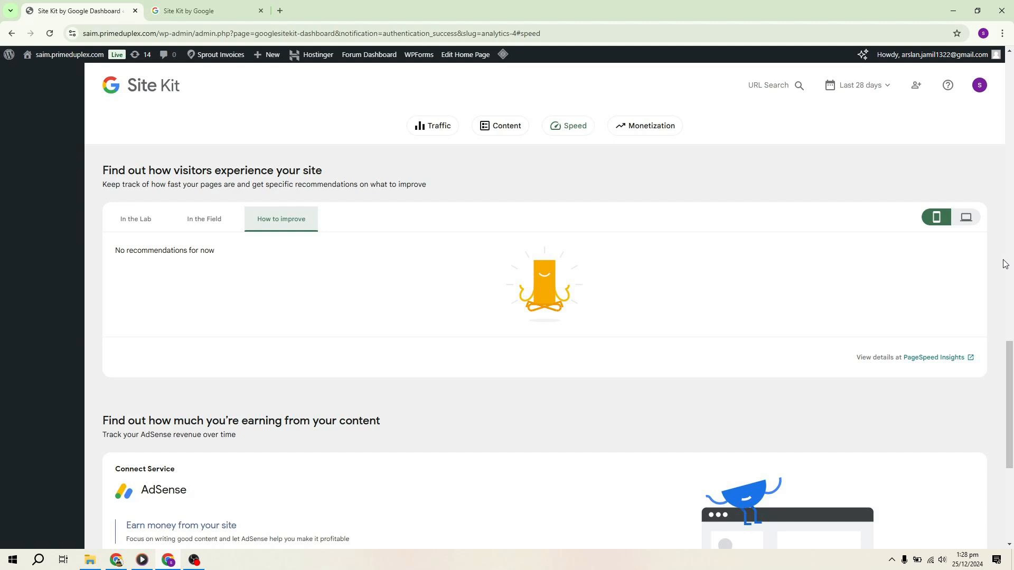
left_click(967, 219)
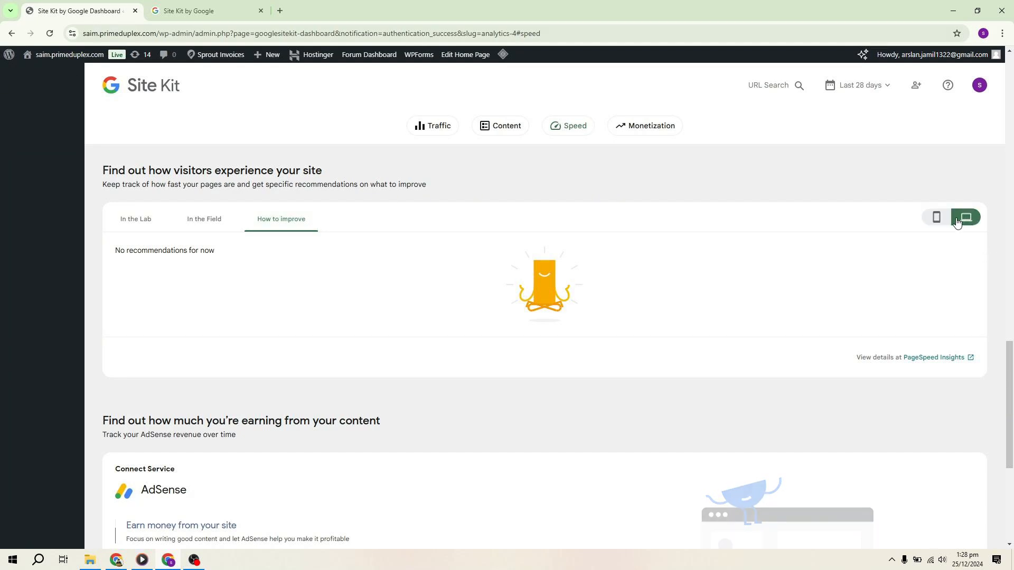
left_click(936, 223)
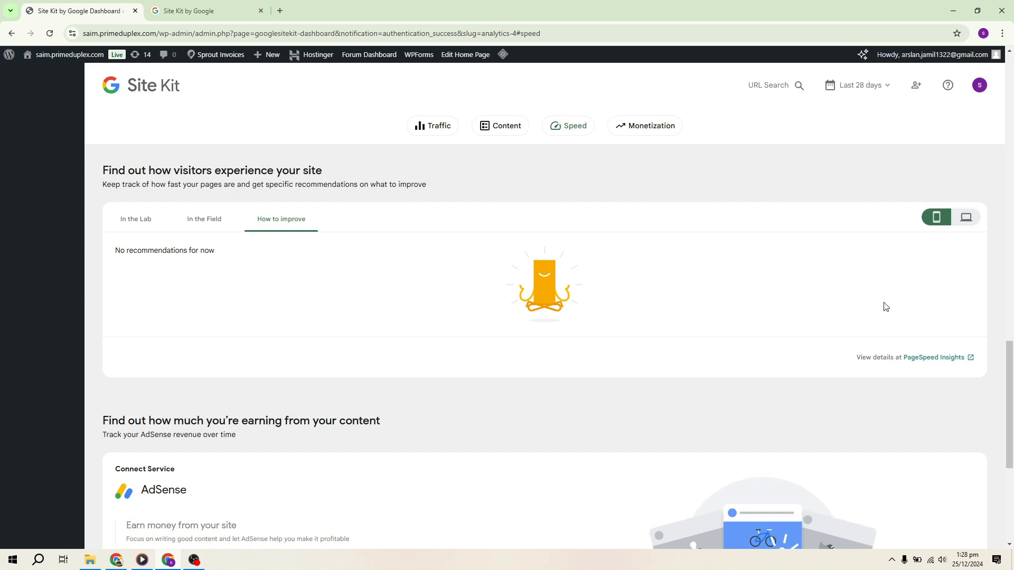
Step: Examine the In the Field and In the Lab speed reports, retry the test, and return to the How to improve recommendations
left_click(184, 224)
left_click(136, 219)
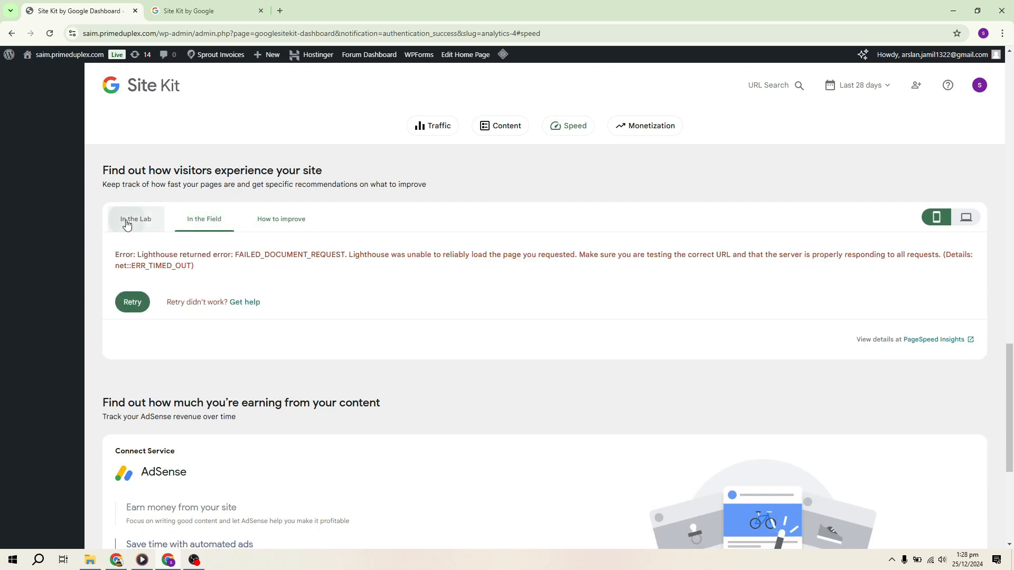
left_click(132, 302)
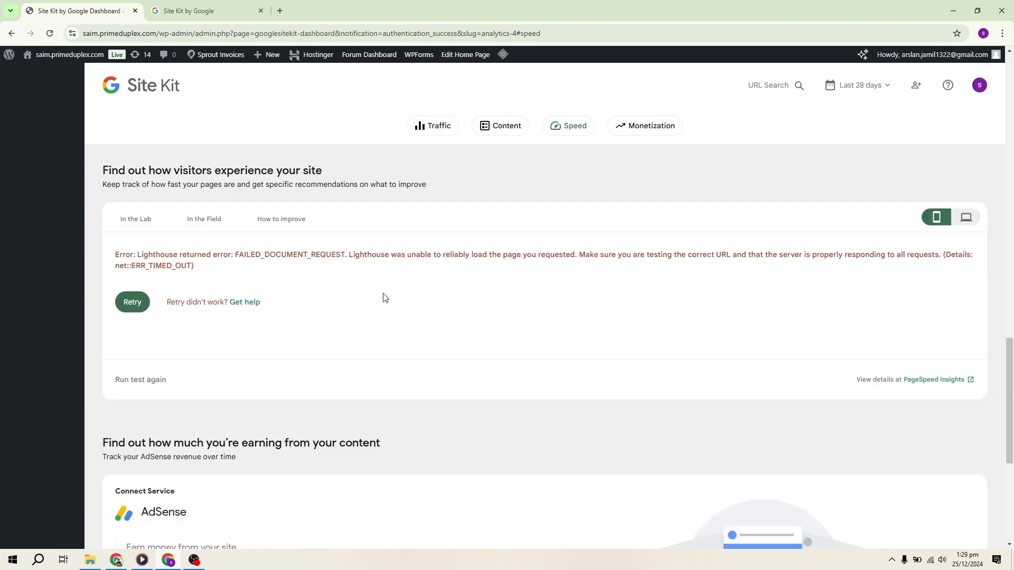
left_click(216, 223)
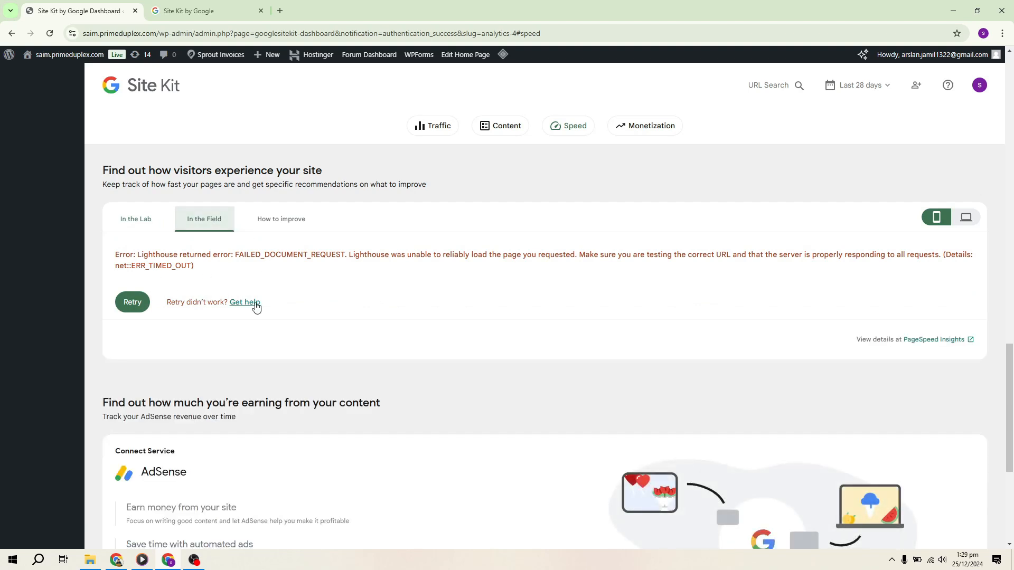
left_click(275, 222)
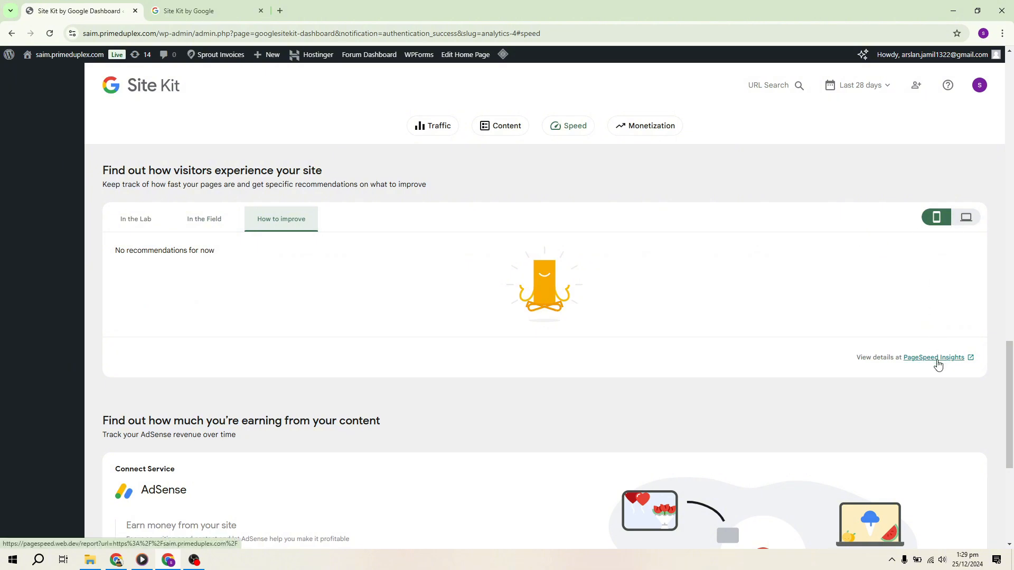
left_click(645, 135)
scroll(634, 190, "up", 5)
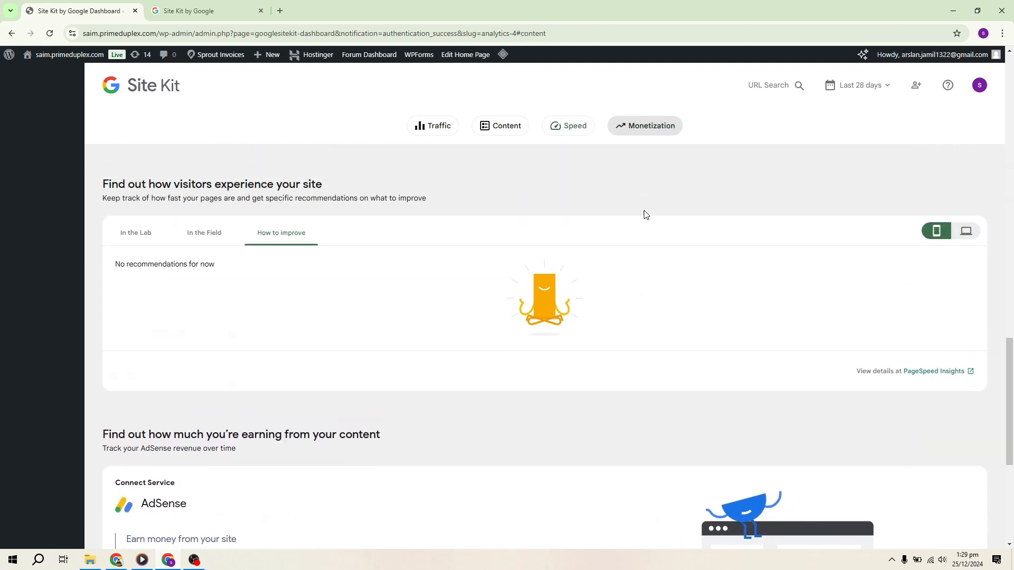
left_click_drag(213, 268, 89, 261)
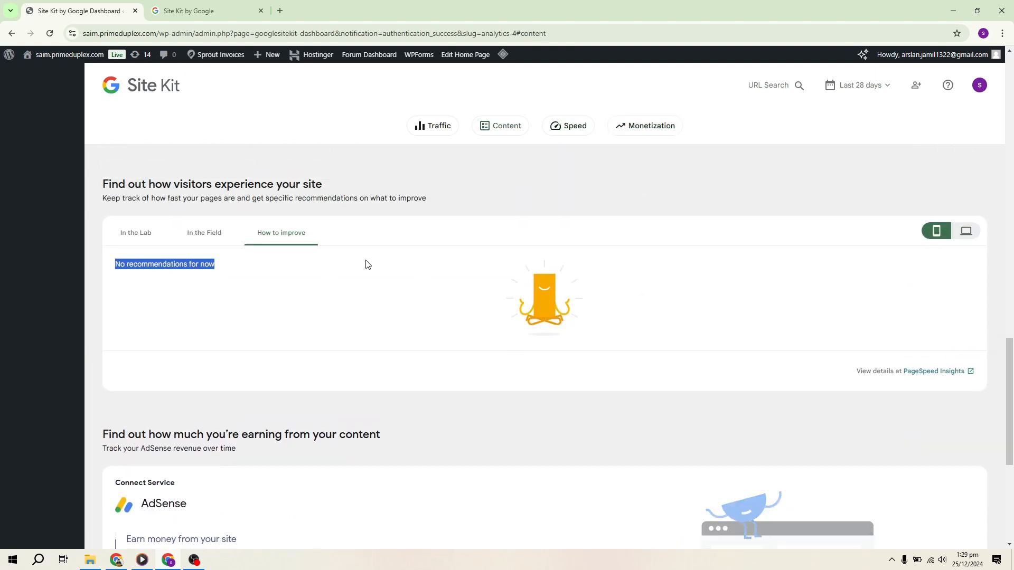
Step: Review the AdSense connection offer in the Monetization section, including its automated ads description
left_click(623, 125)
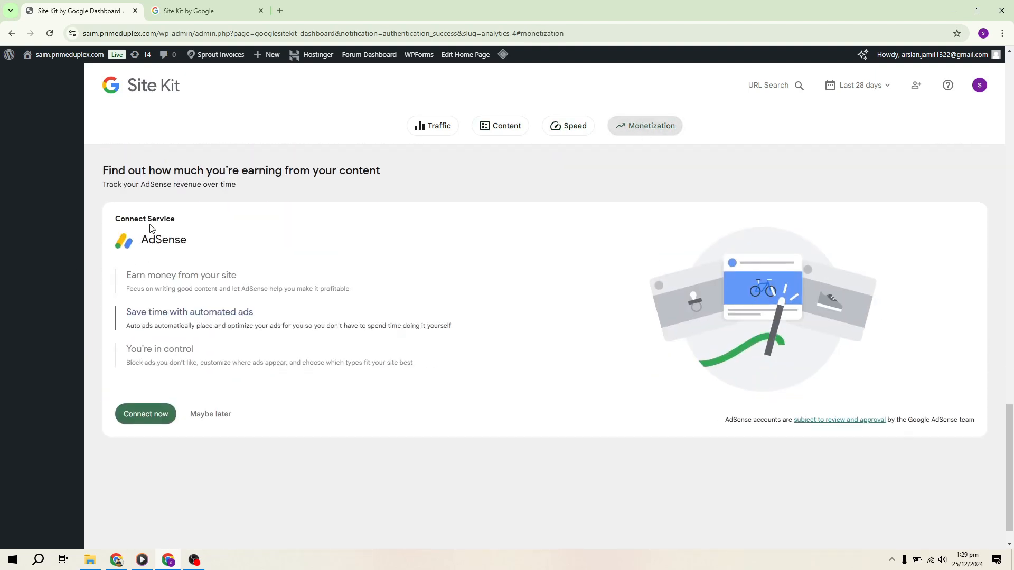
left_click_drag(126, 311, 320, 314)
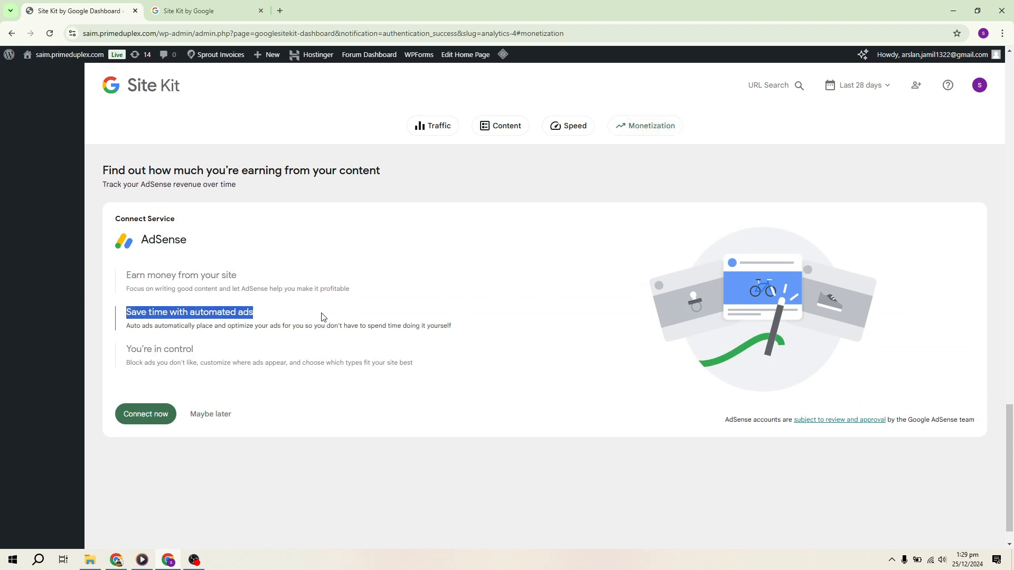
left_click(310, 318)
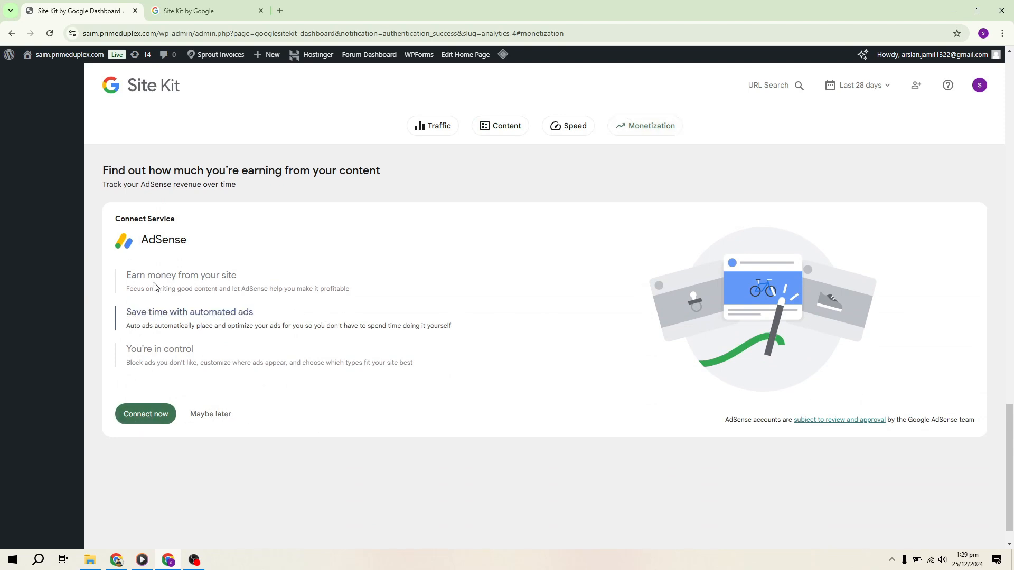
left_click_drag(126, 312, 199, 326)
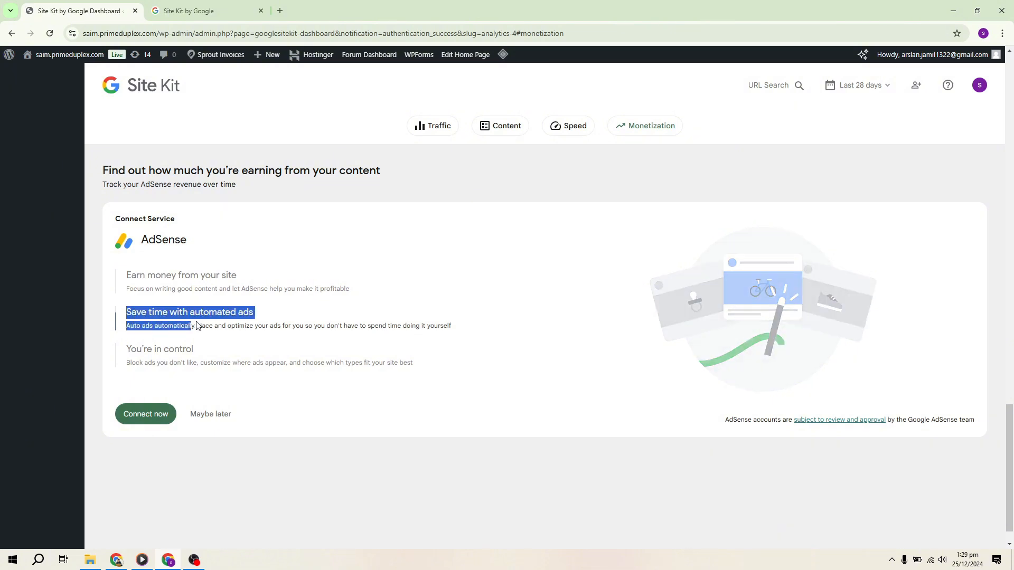
scroll(830, 340, "up", 1)
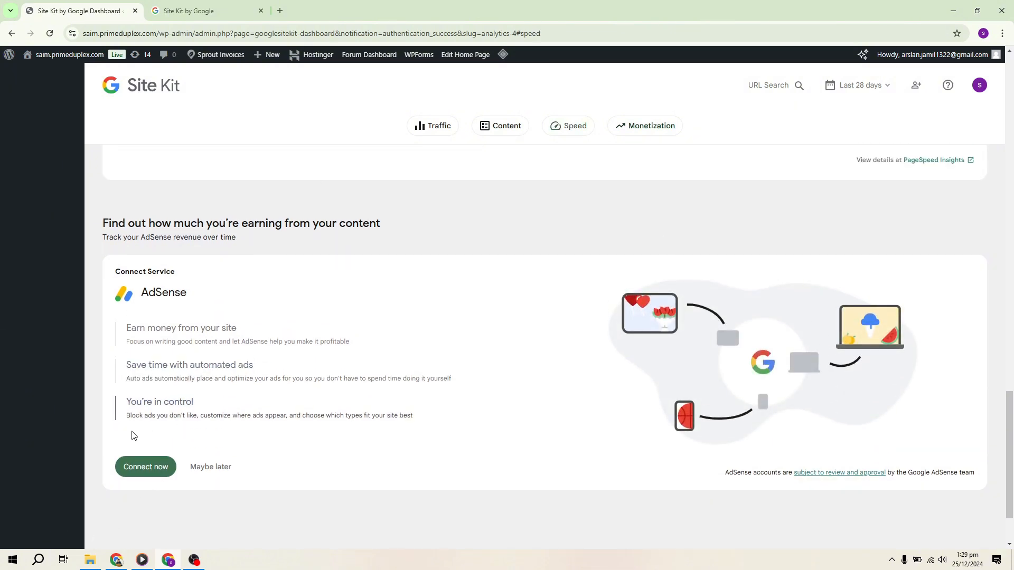
Step: Return to the Traffic section and dismiss the Analytics setup notice and the data-gathering notice, postponing the connection of other services
left_click(437, 127)
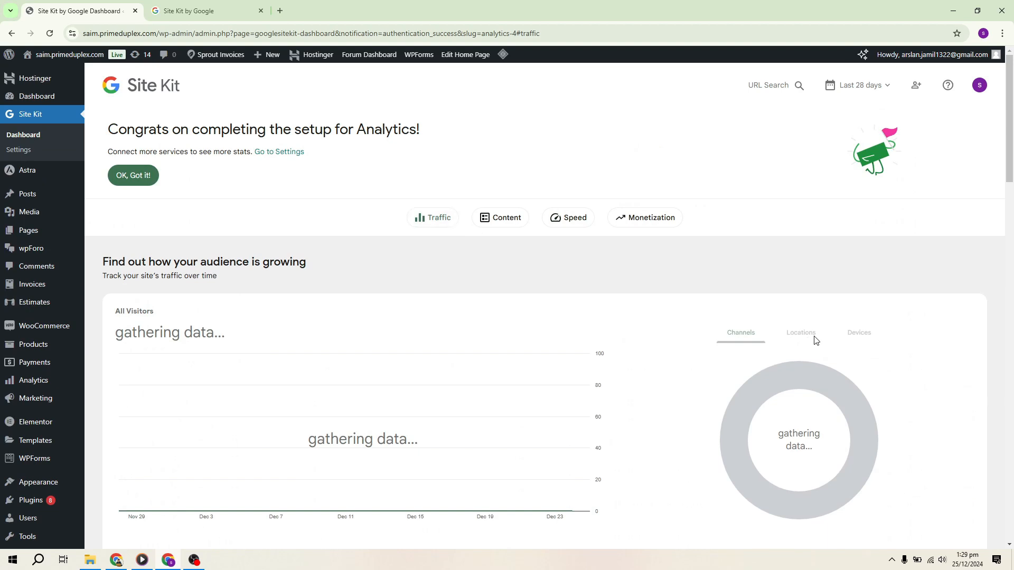
double_click(800, 441)
left_click(134, 176)
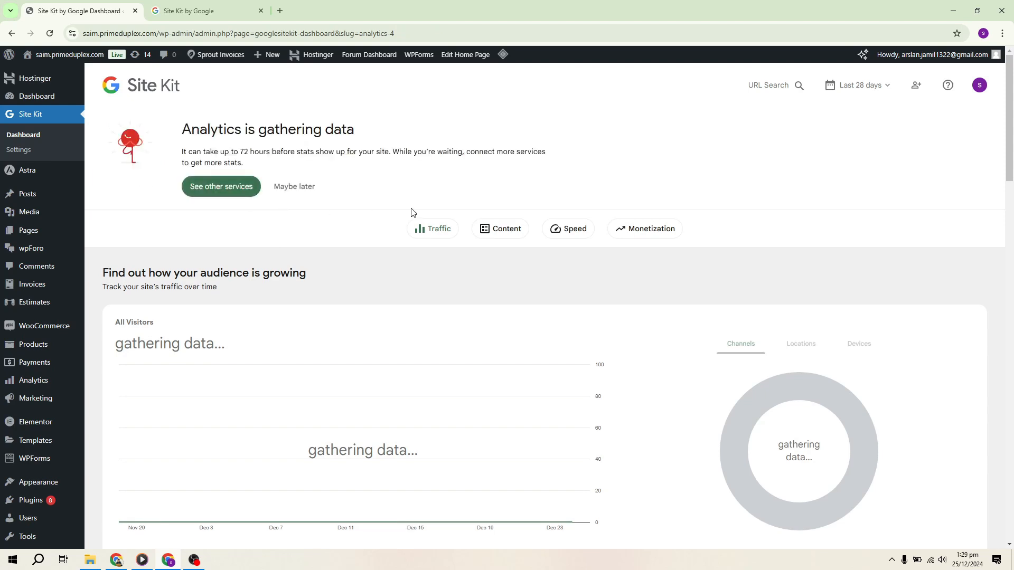
left_click(300, 186)
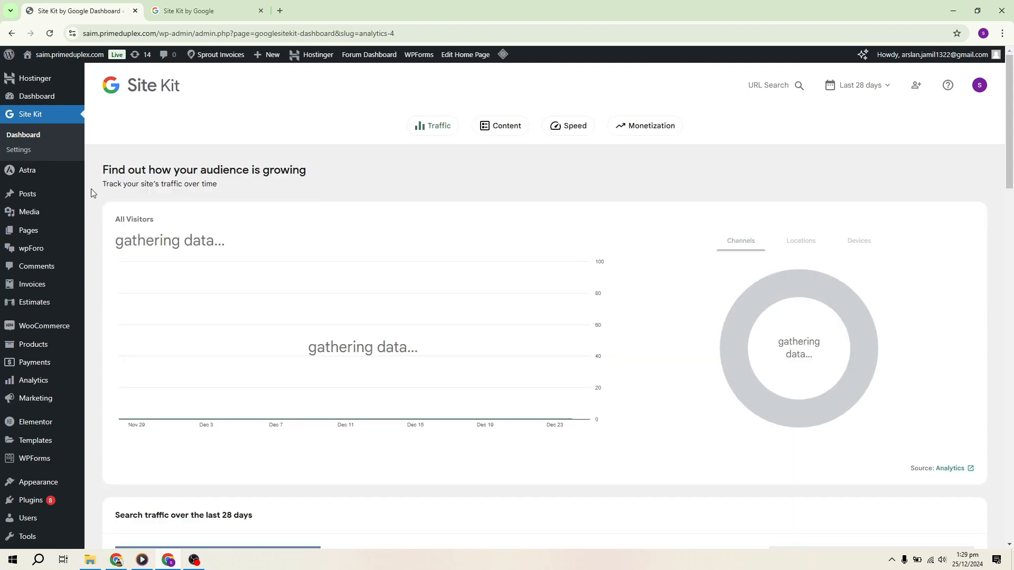
Step: Examine the search traffic totals and impressions graph below the All Visitors chart
scroll(457, 301, "down", 6)
scroll(461, 315, "up", 2)
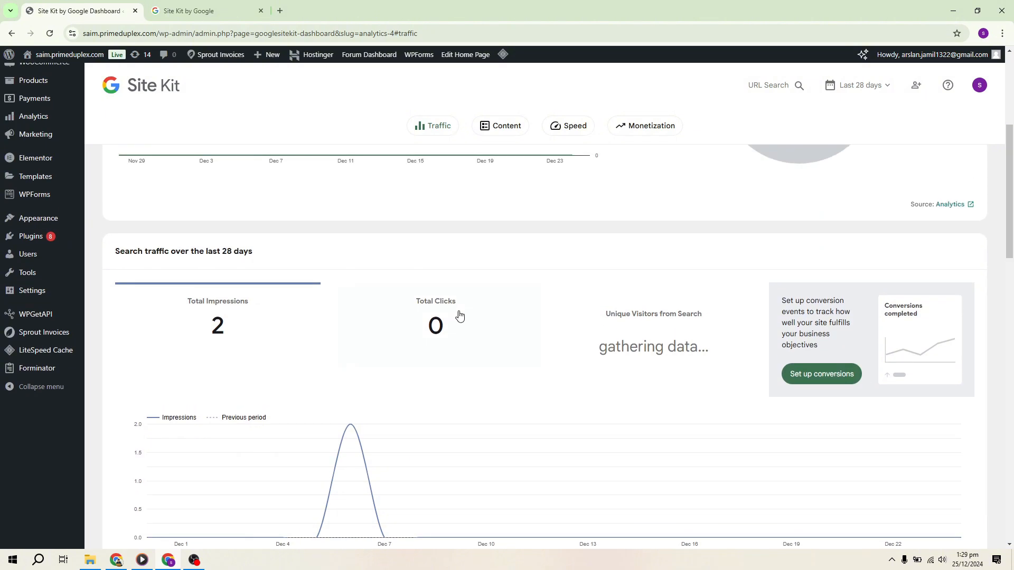
scroll(459, 315, "down", 1)
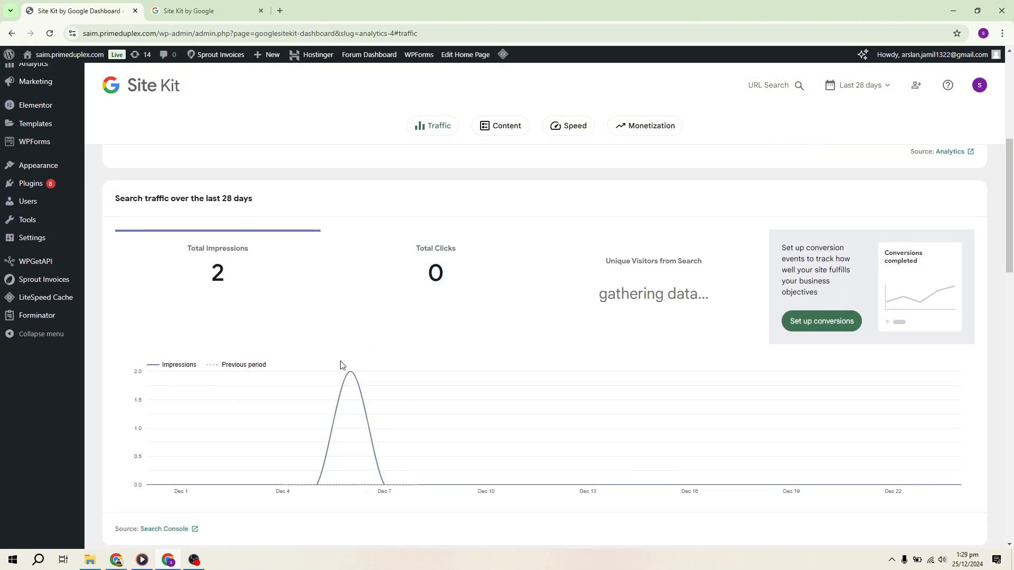